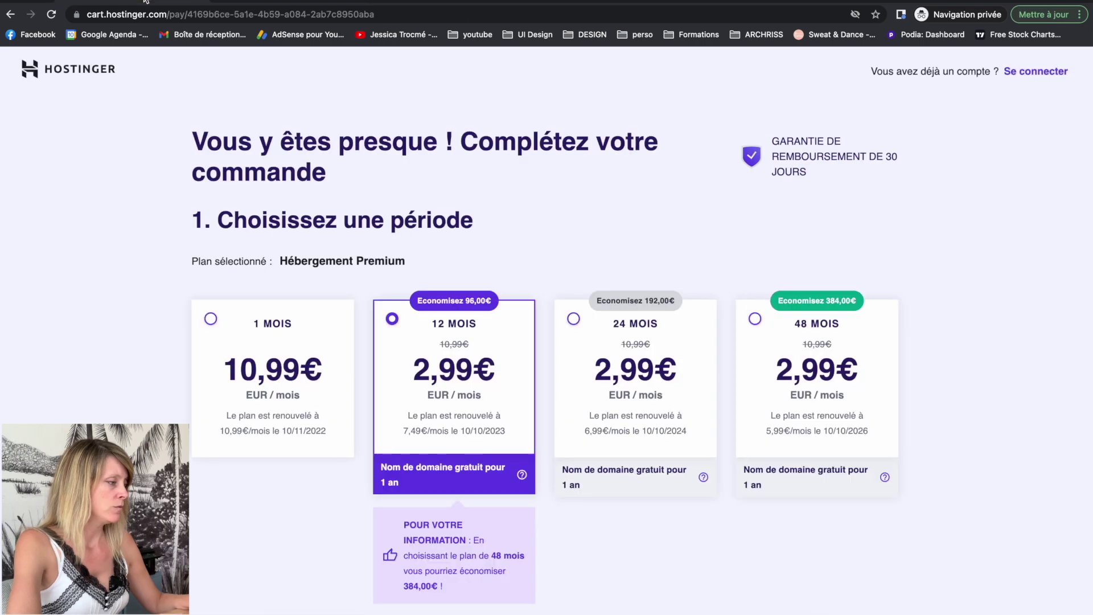
- Apply a promotional coupon code to the 12-month Hébergement Premium order in the payment section
{"action": "scroll", "coordinate": [401, 326], "scroll_direction": "down", "scroll_amount": 7}
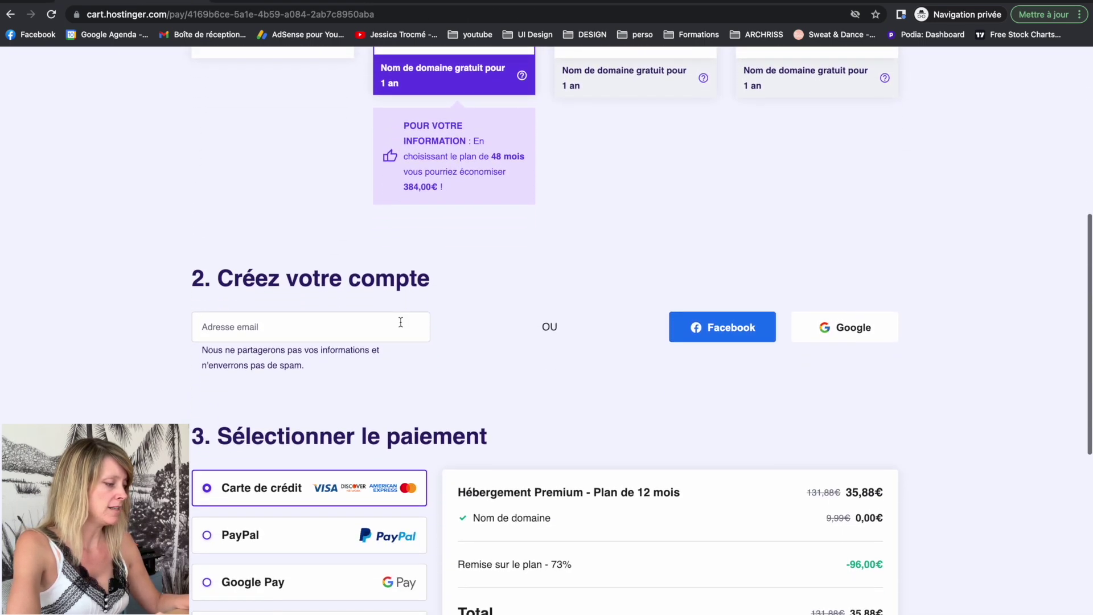
{"action": "scroll", "coordinate": [559, 325], "scroll_direction": "down", "scroll_amount": 6}
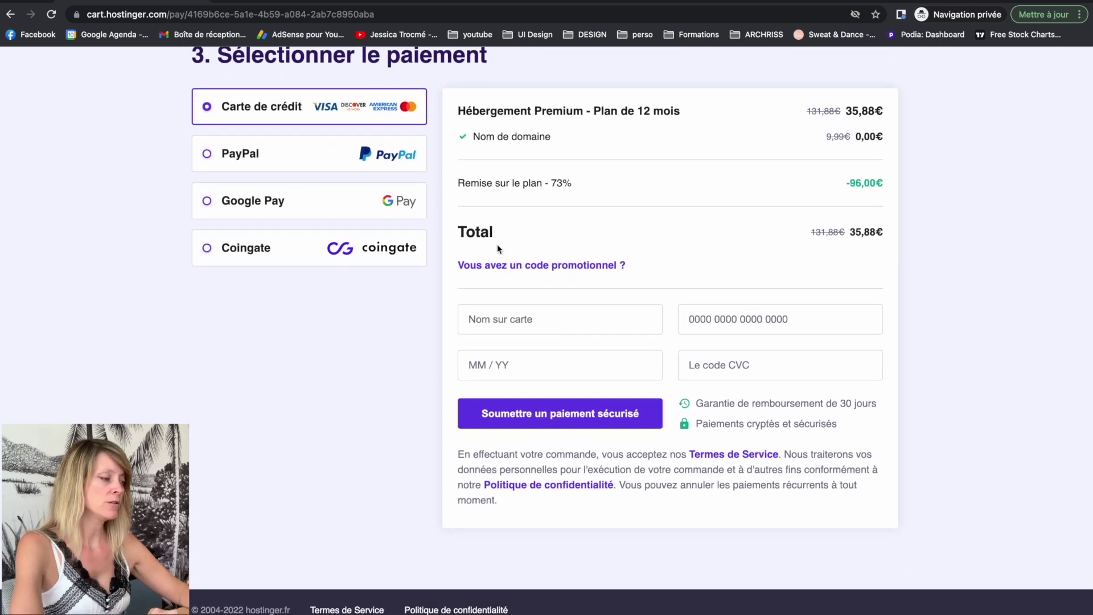
{"action": "left_click", "coordinate": [521, 266]}
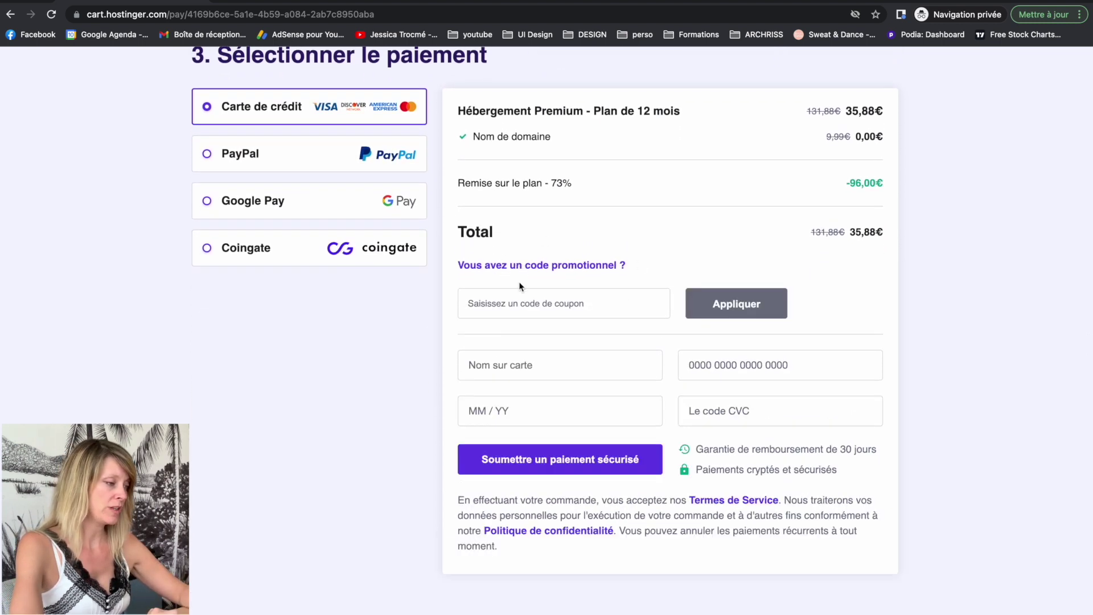
{"action": "left_click", "coordinate": [517, 301]}
{"action": "type", "text": "JESSICA7"}
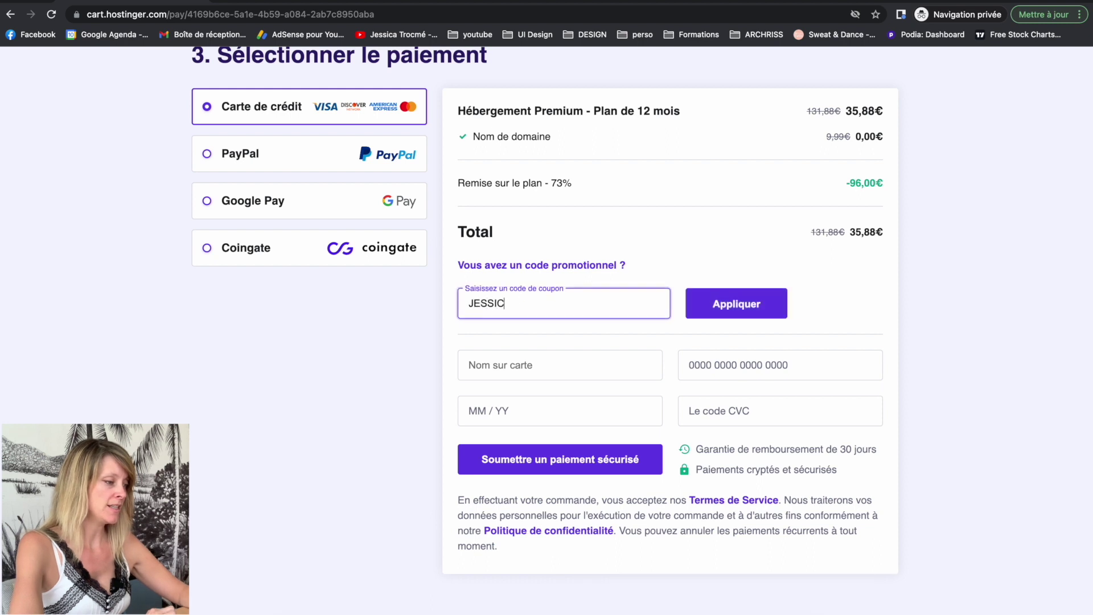
{"action": "left_click", "coordinate": [734, 305]}
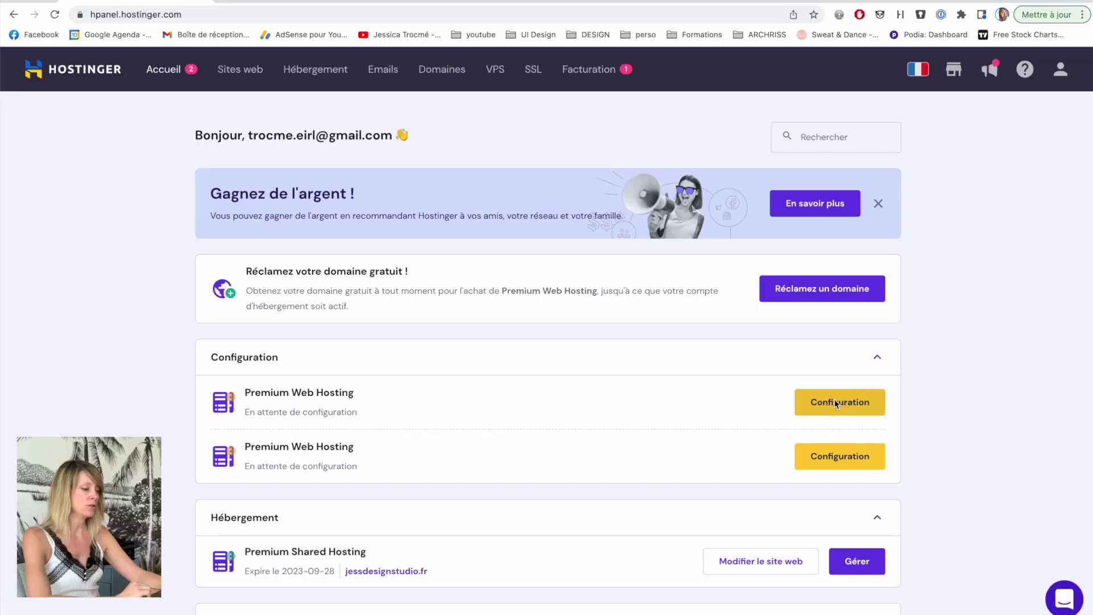
- Start configuring the first pending Premium Web Hosting plan as a new WordPress site without WooCommerce, and accept the administrator account details
{"action": "left_click", "coordinate": [836, 403]}
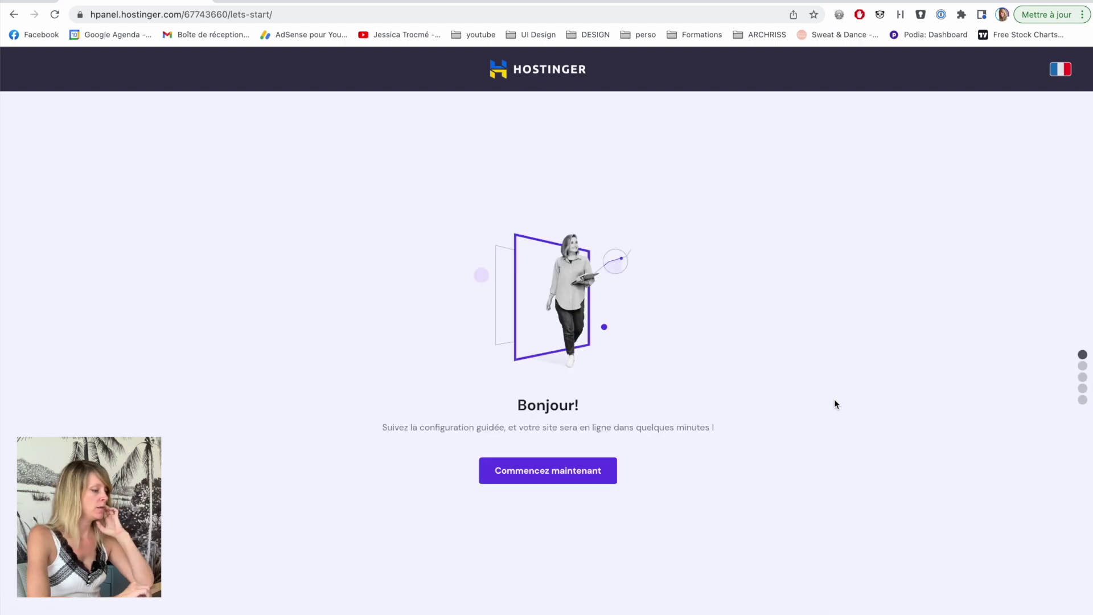
{"action": "left_click", "coordinate": [538, 472]}
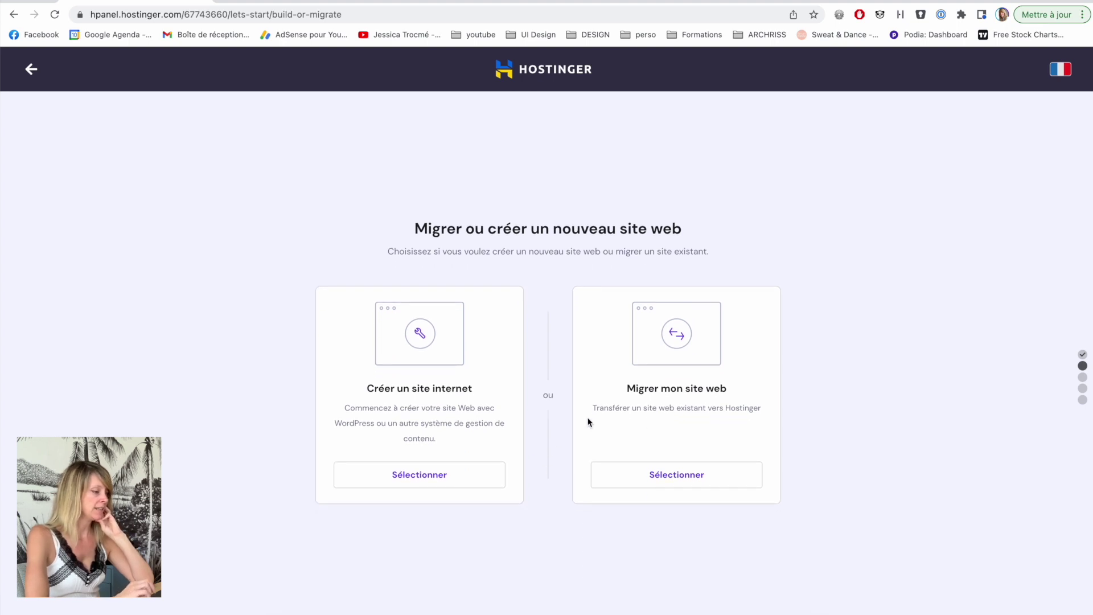
{"action": "left_click", "coordinate": [415, 477]}
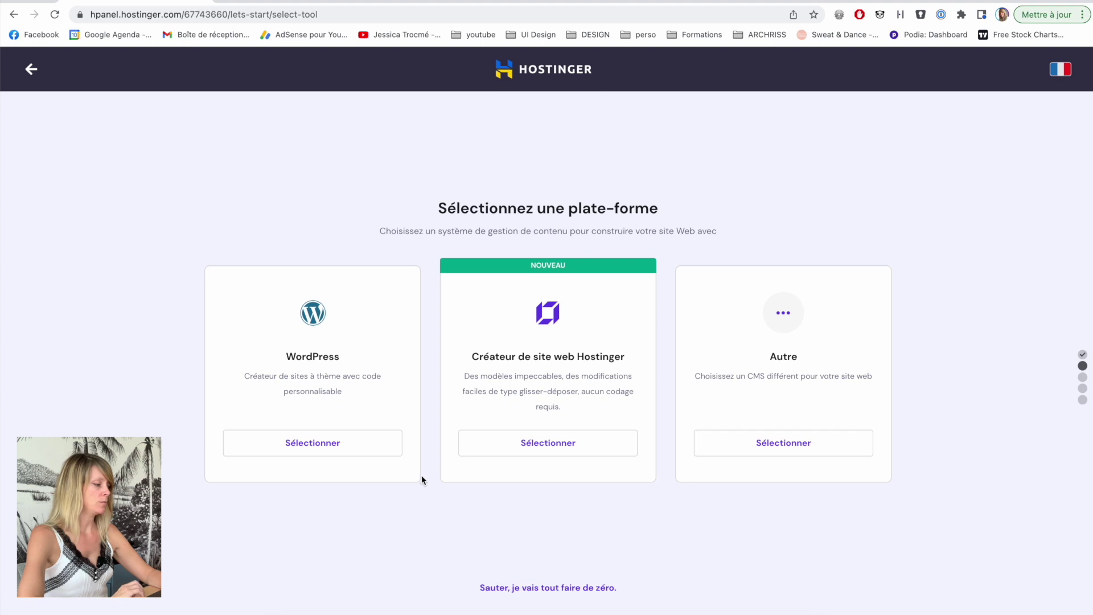
{"action": "left_click", "coordinate": [296, 442]}
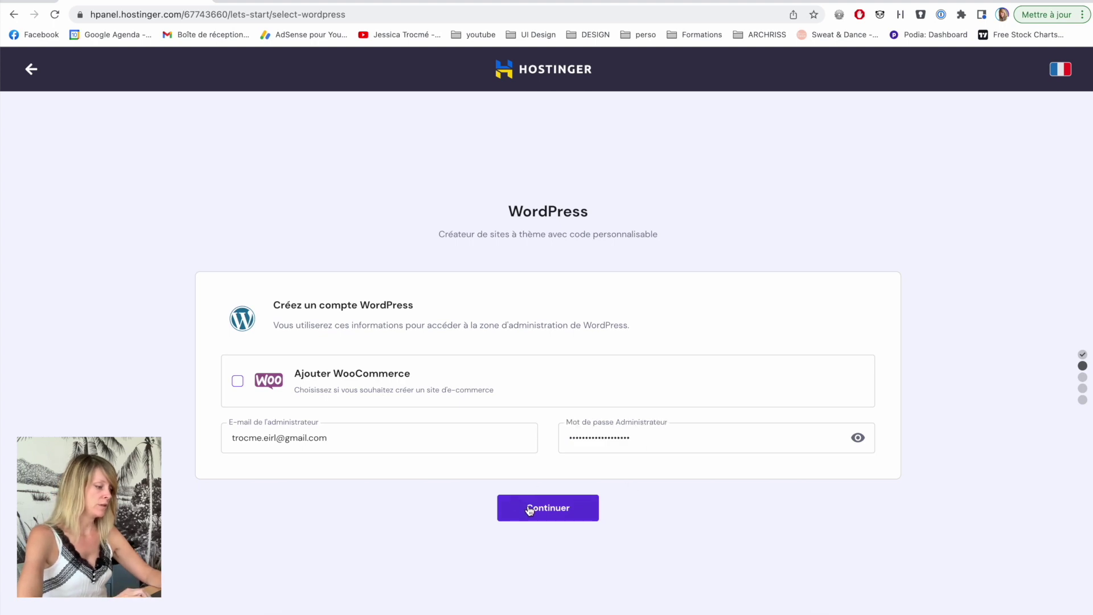
{"action": "left_click", "coordinate": [528, 509]}
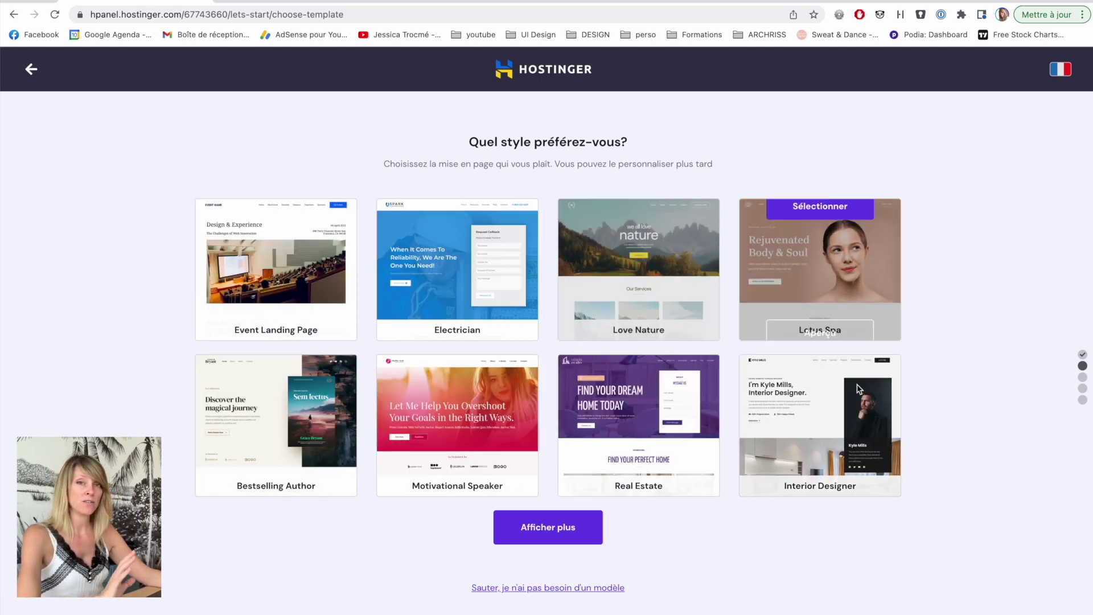
- Preview the Interior Designer template in desktop view and examine its sections from the header down to the contact details
{"action": "mouse_move", "coordinate": [602, 451]}
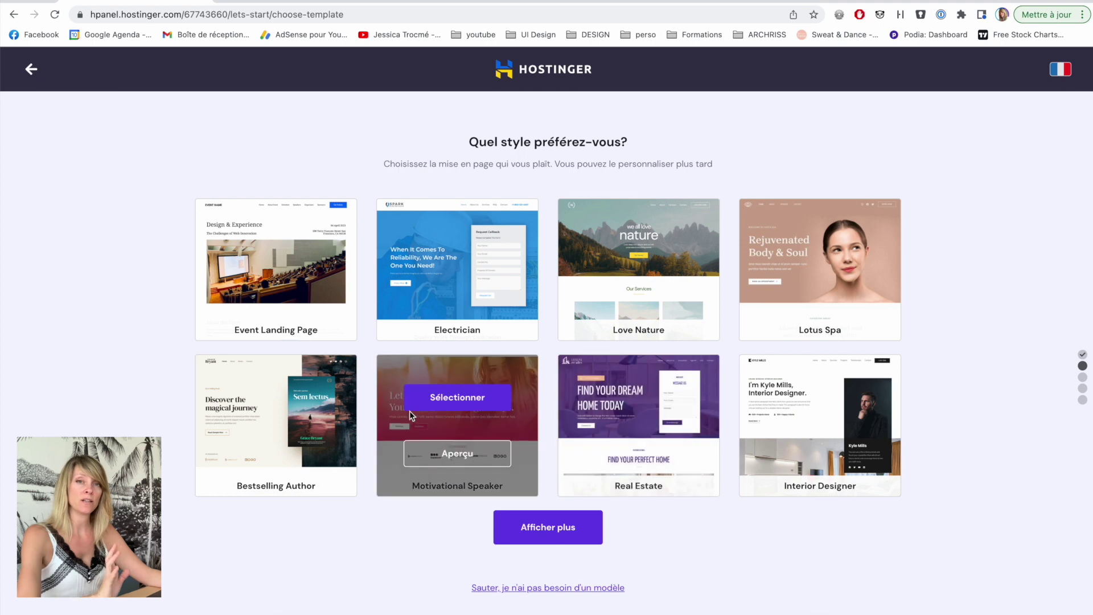
{"action": "mouse_move", "coordinate": [333, 429]}
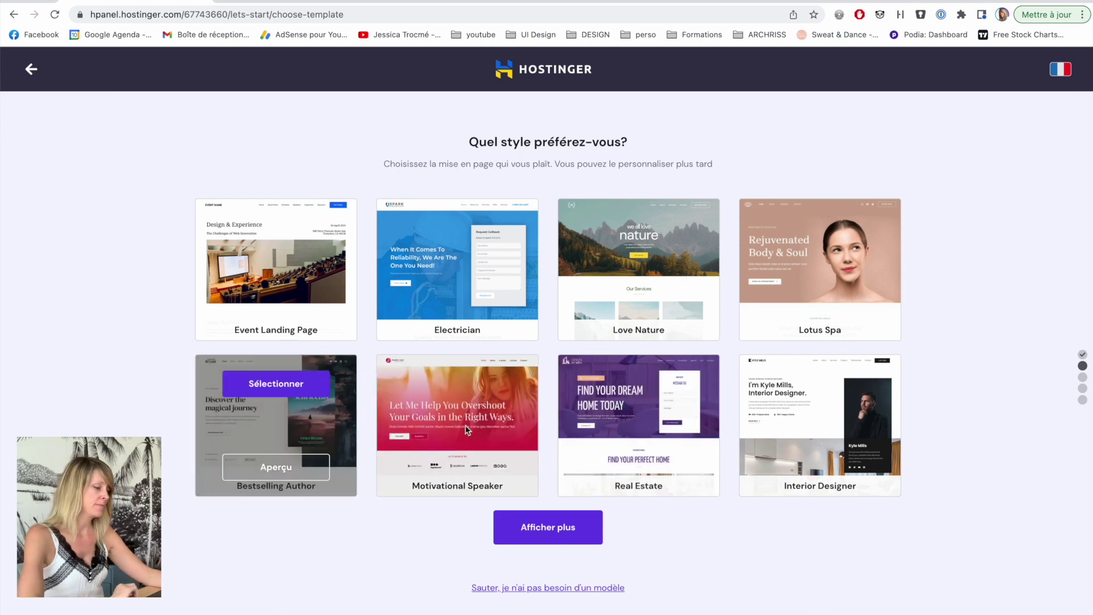
{"action": "mouse_move", "coordinate": [680, 433]}
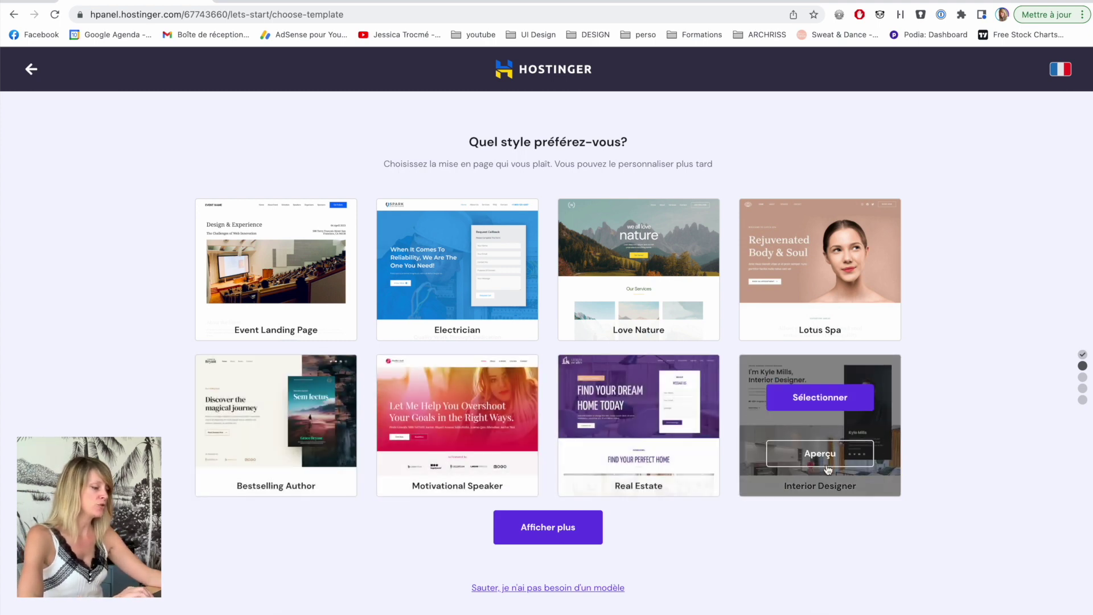
{"action": "left_click", "coordinate": [818, 453]}
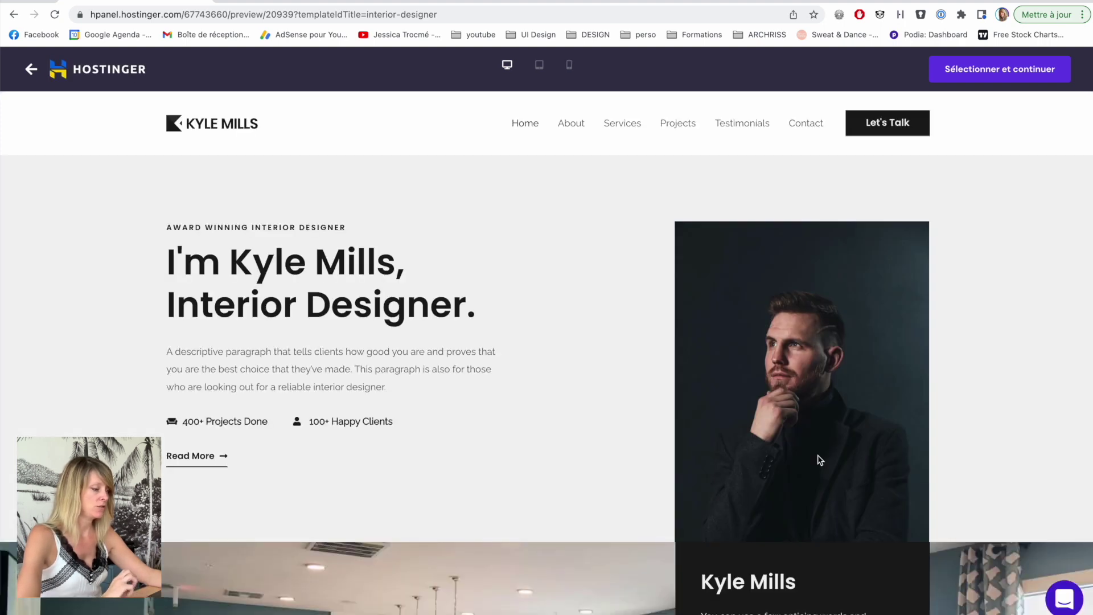
{"action": "scroll", "coordinate": [1001, 255], "scroll_direction": "down", "scroll_amount": 4}
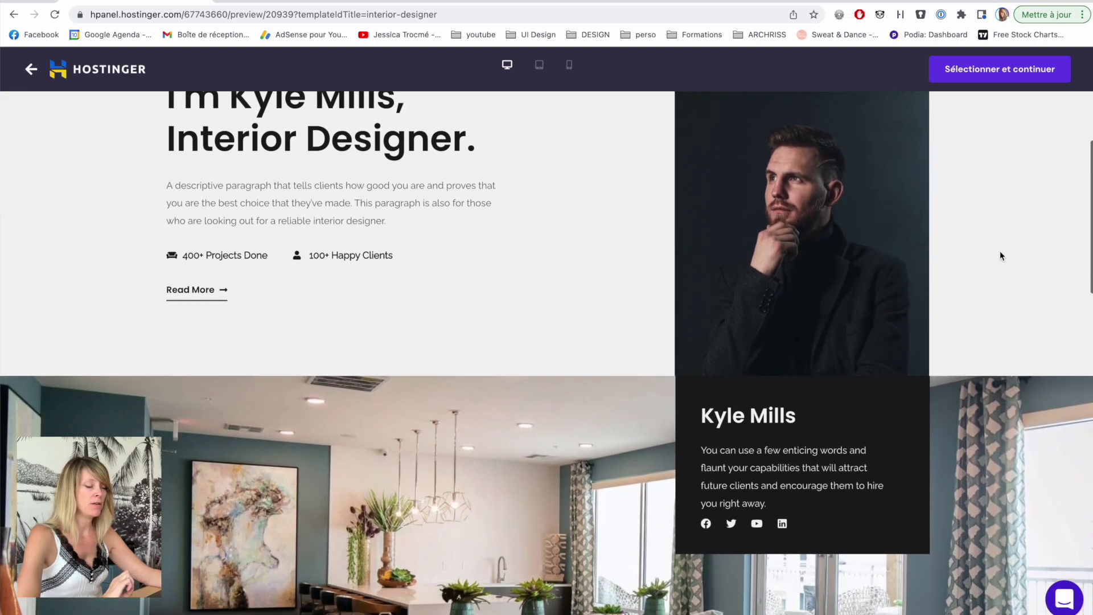
{"action": "scroll", "coordinate": [1001, 255], "scroll_direction": "down", "scroll_amount": 10}
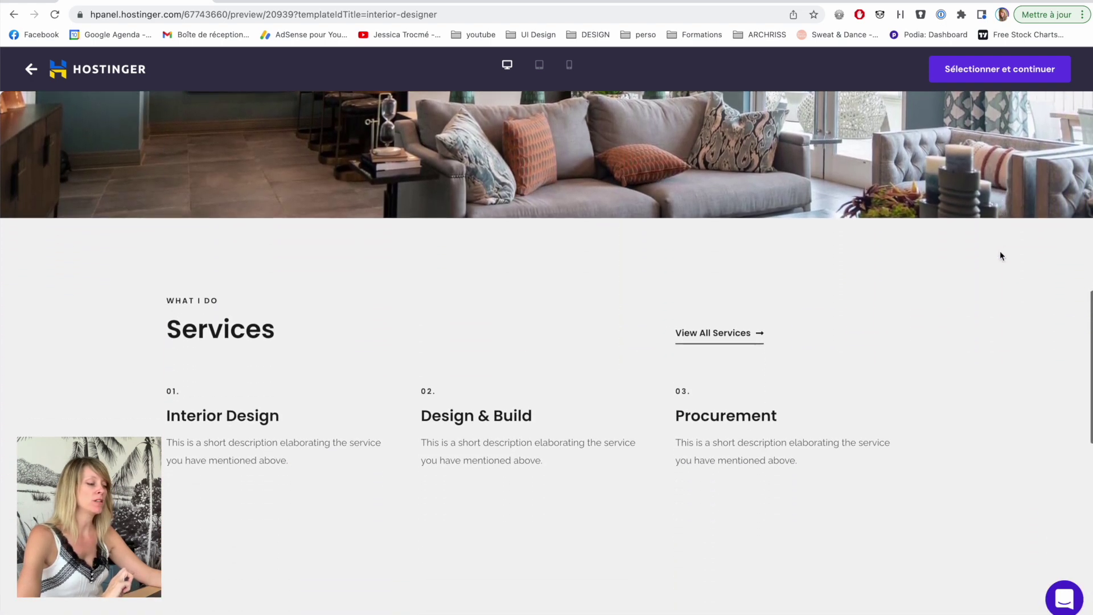
{"action": "scroll", "coordinate": [1001, 256], "scroll_direction": "down", "scroll_amount": 7}
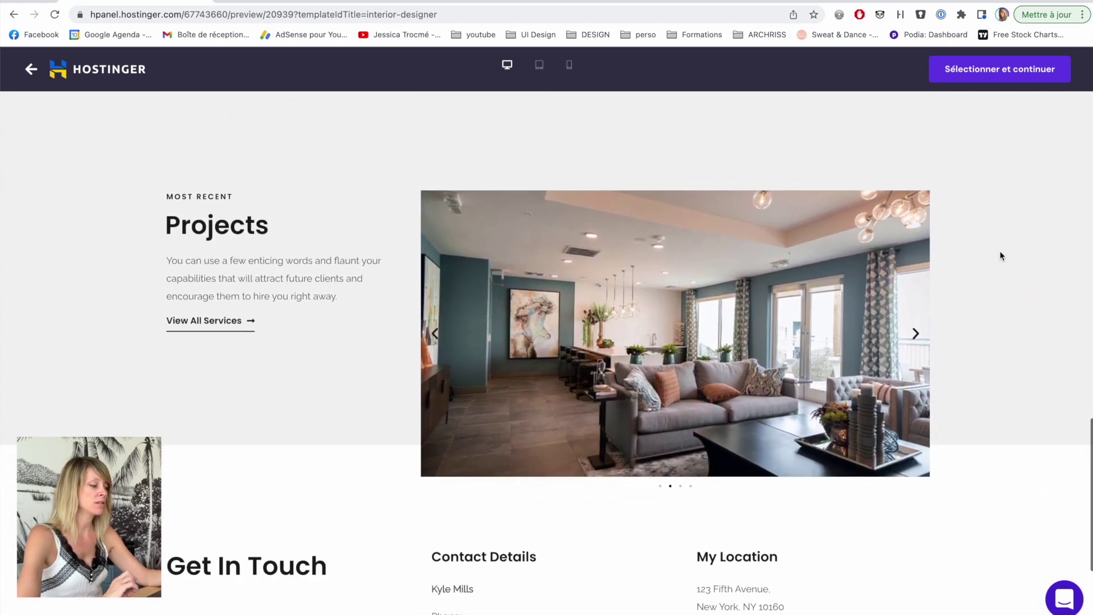
{"action": "scroll", "coordinate": [1001, 256], "scroll_direction": "down", "scroll_amount": 4}
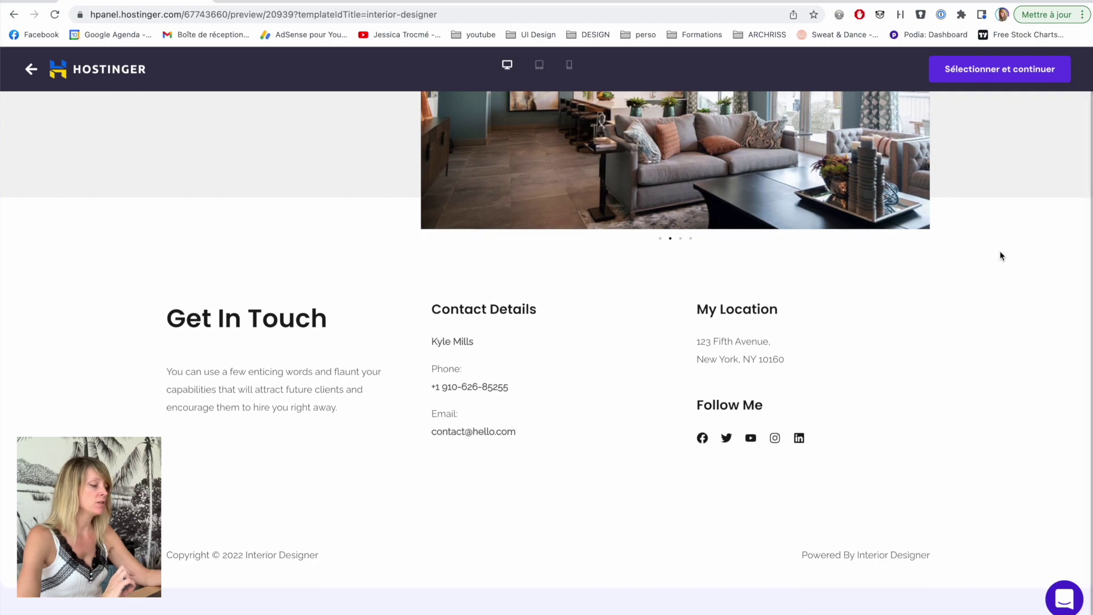
{"action": "scroll", "coordinate": [1001, 256], "scroll_direction": "up", "scroll_amount": 2}
{"action": "scroll", "coordinate": [1000, 251], "scroll_direction": "up", "scroll_amount": 18}
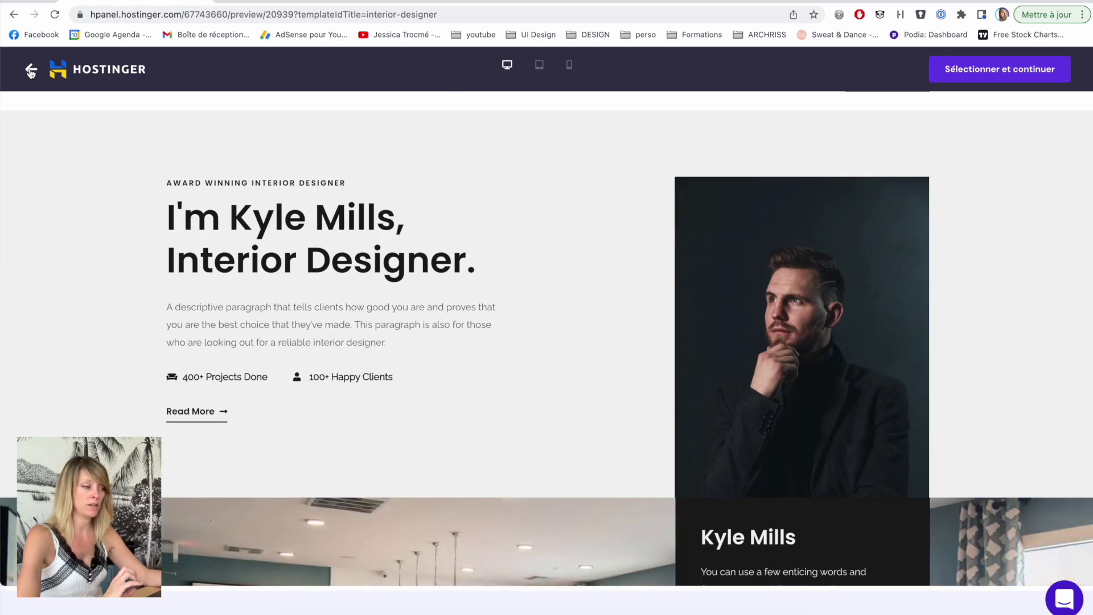
- Check the Interior Designer template in the tablet and mobile previews, and return to the template gallery
{"action": "left_click", "coordinate": [539, 66]}
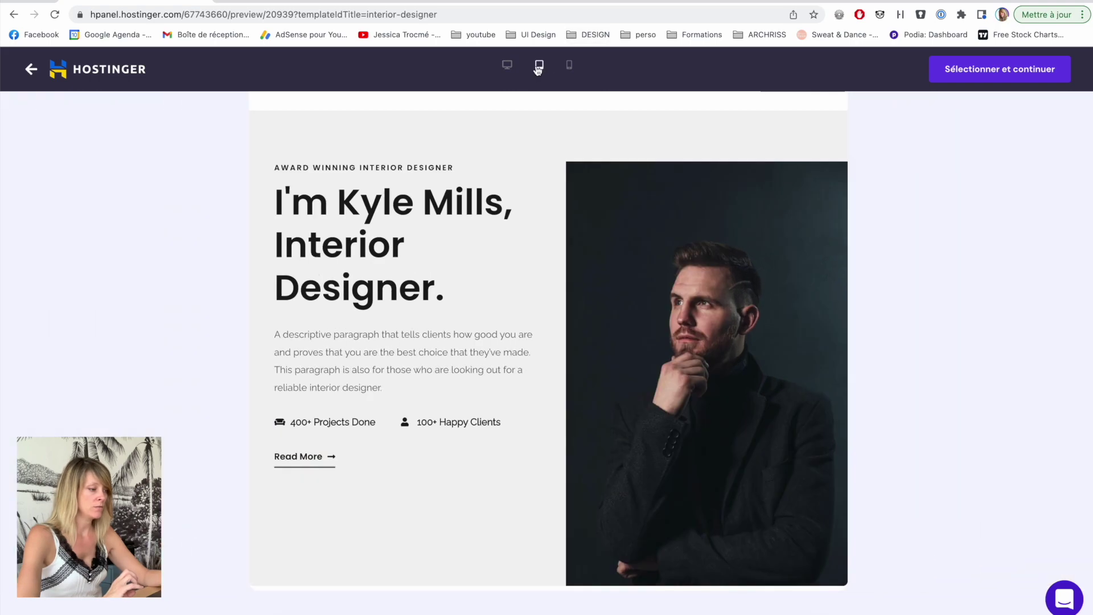
{"action": "left_click", "coordinate": [569, 64]}
{"action": "scroll", "coordinate": [523, 224], "scroll_direction": "down", "scroll_amount": 10}
{"action": "scroll", "coordinate": [522, 224], "scroll_direction": "down", "scroll_amount": 15}
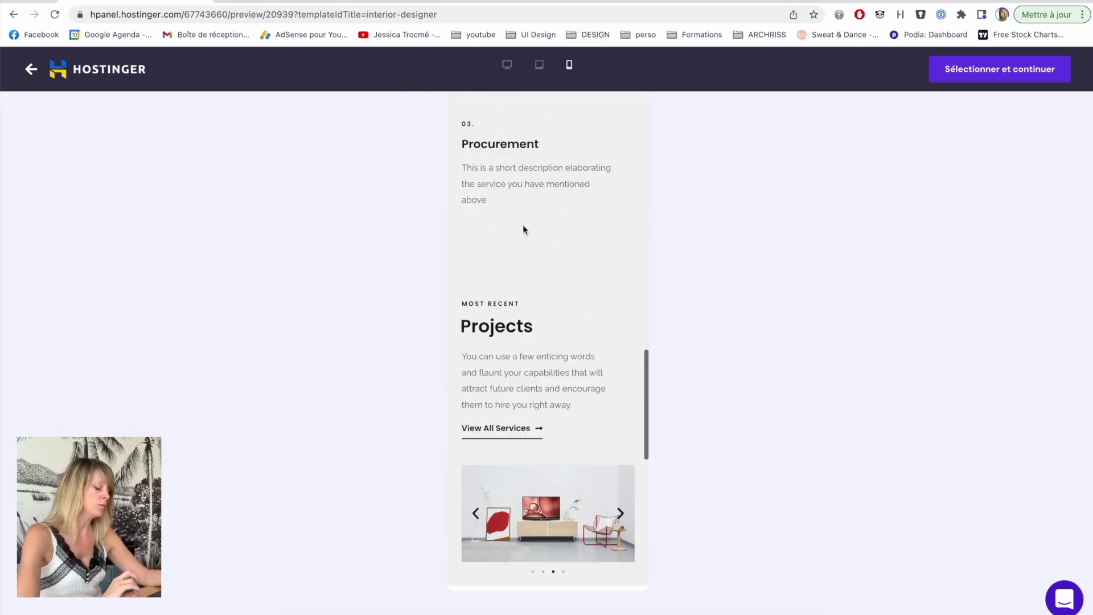
{"action": "scroll", "coordinate": [522, 224], "scroll_direction": "up", "scroll_amount": 20}
{"action": "left_click", "coordinate": [31, 69]}
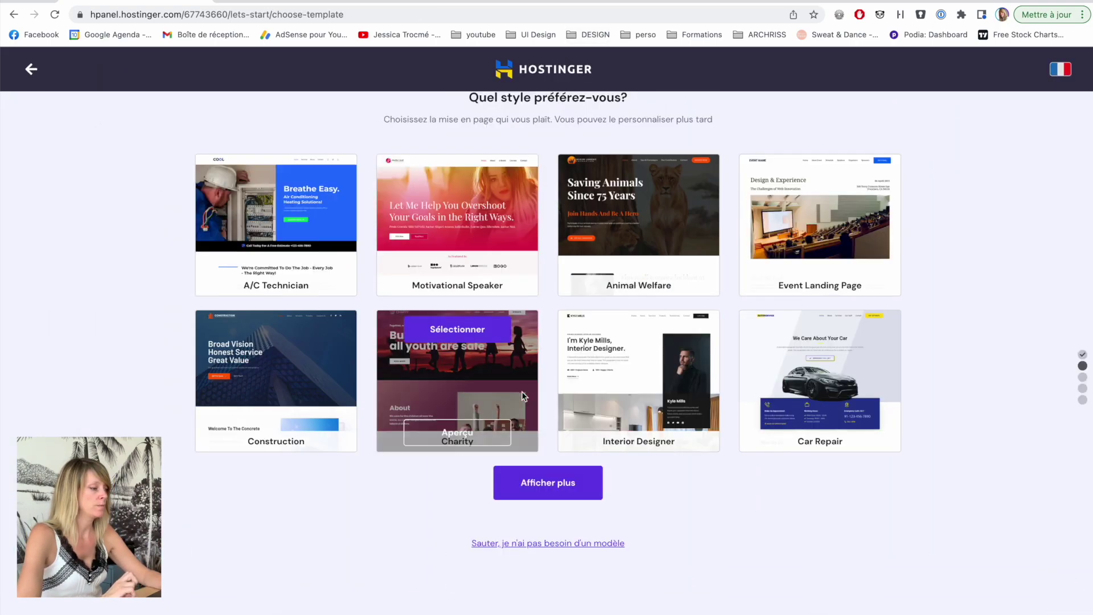
- Show more templates in the gallery and select the Interior Designer template for the site
{"action": "left_click", "coordinate": [543, 484]}
{"action": "scroll", "coordinate": [543, 484], "scroll_direction": "down", "scroll_amount": 1}
{"action": "scroll", "coordinate": [700, 377], "scroll_direction": "down", "scroll_amount": 4}
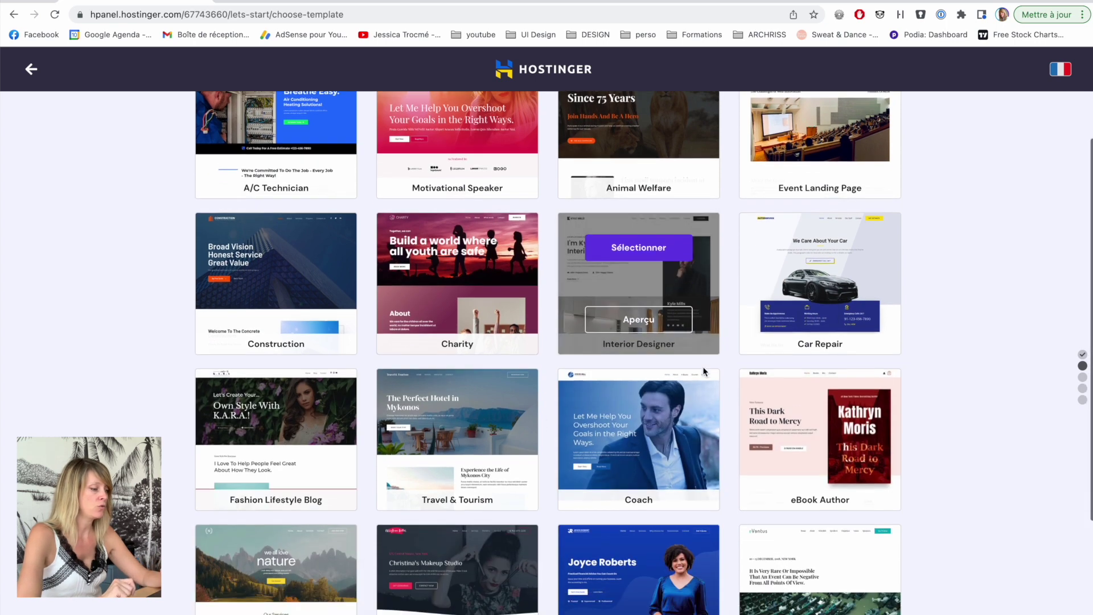
{"action": "scroll", "coordinate": [705, 371], "scroll_direction": "up", "scroll_amount": 5}
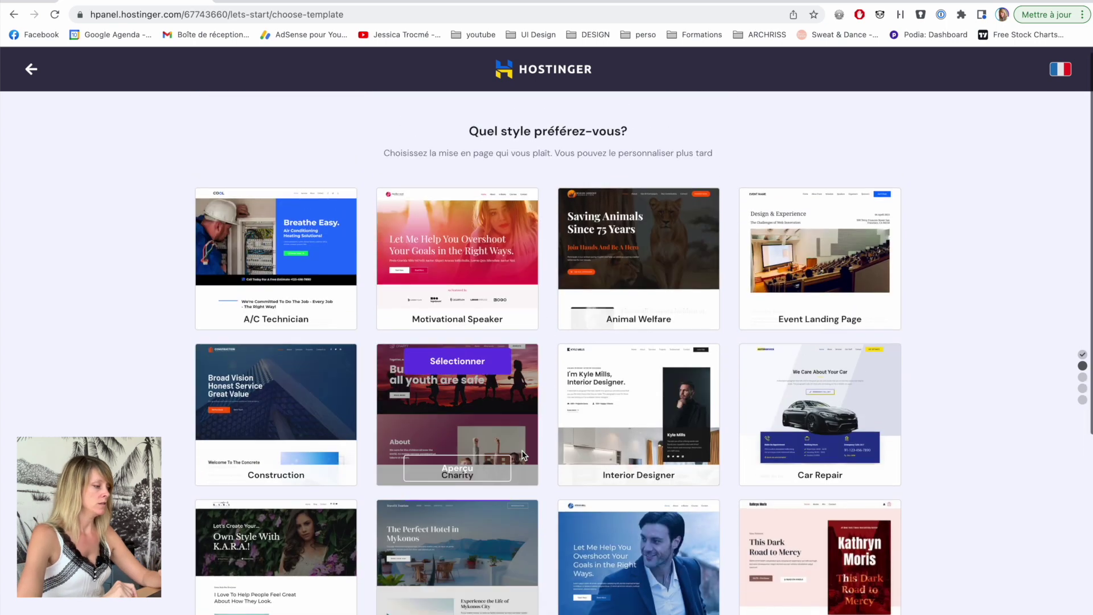
{"action": "left_click", "coordinate": [646, 387]}
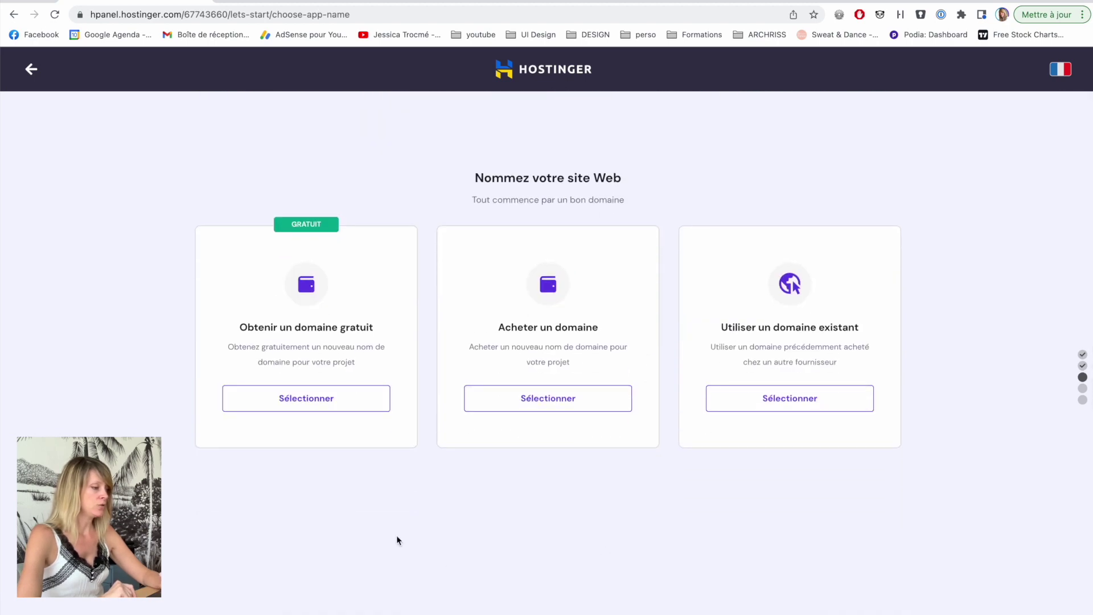
- Choose the free domain option, check the availability of jessuidesignstudio with the .com extension, and continue with that domain
{"action": "left_click", "coordinate": [312, 405]}
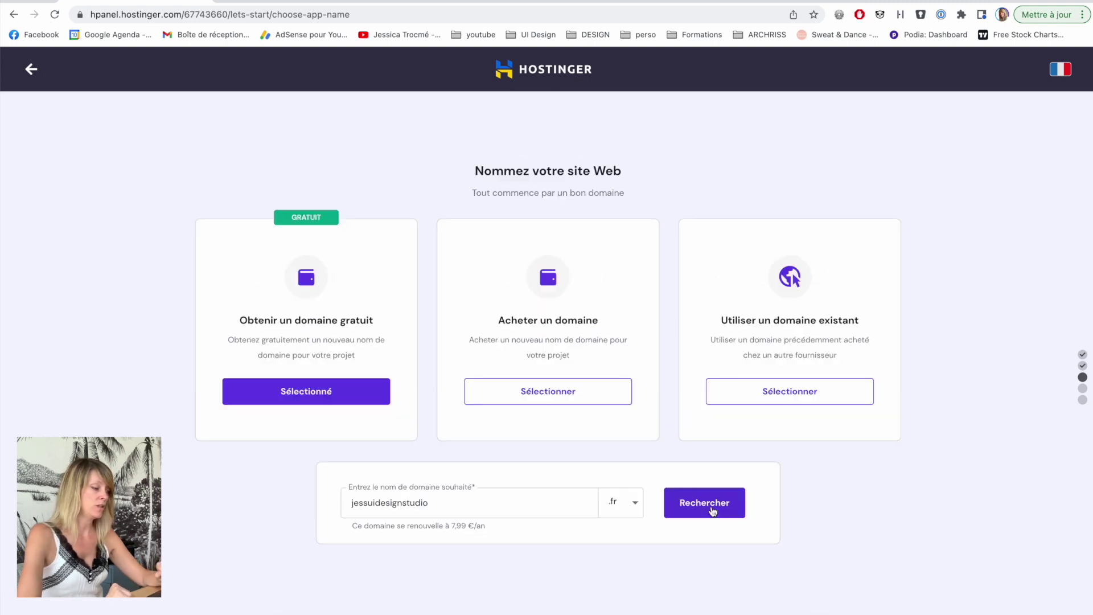
{"action": "left_click", "coordinate": [635, 503]}
{"action": "scroll", "coordinate": [634, 505], "scroll_direction": "down", "scroll_amount": 2}
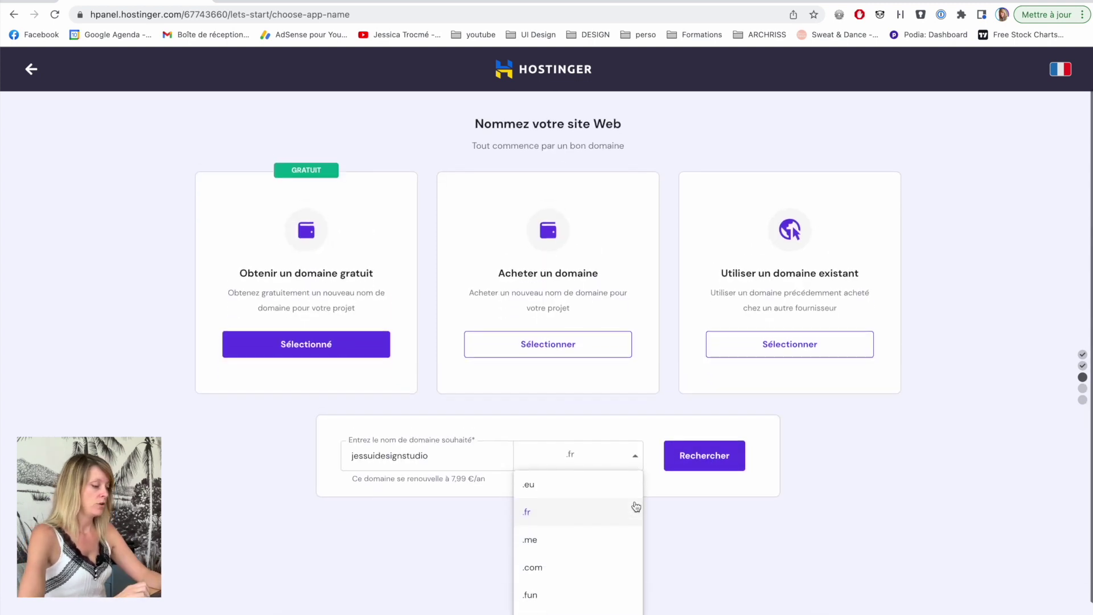
{"action": "left_click", "coordinate": [555, 559]}
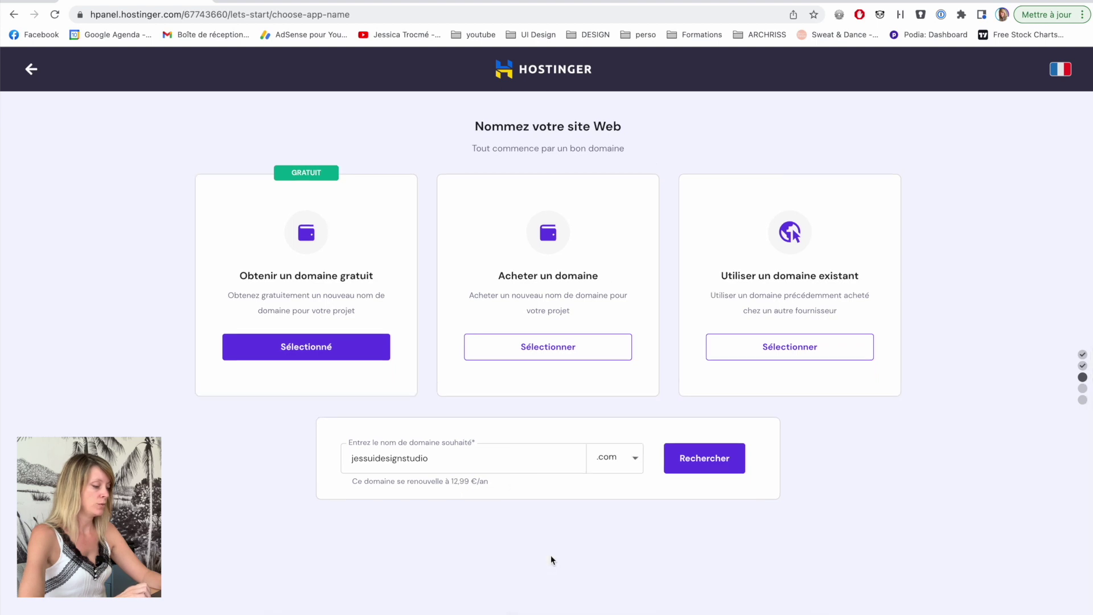
{"action": "left_click", "coordinate": [710, 466]}
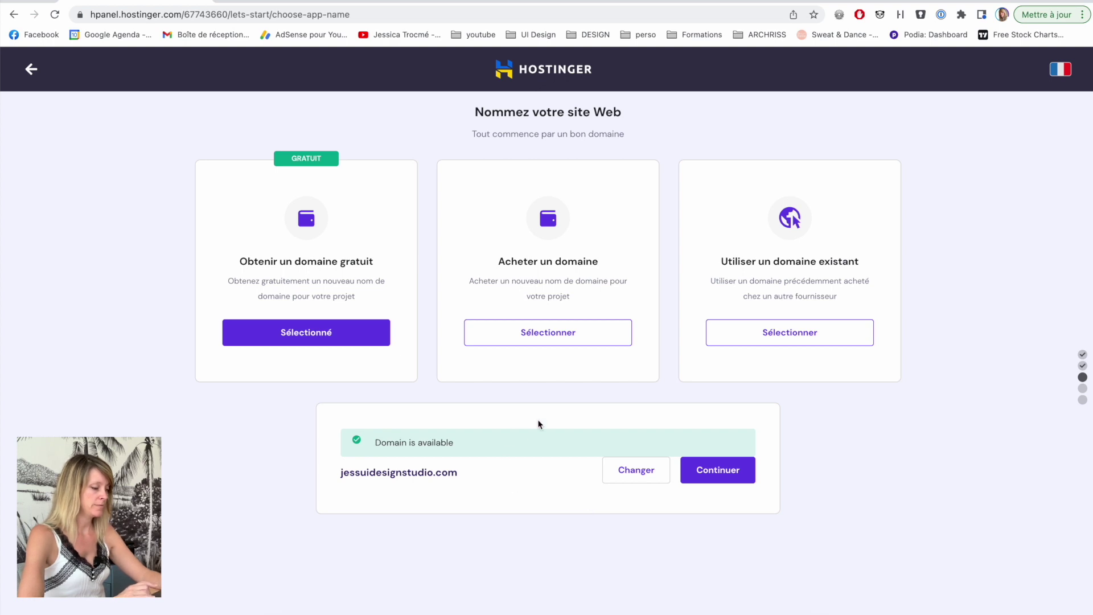
{"action": "left_click", "coordinate": [717, 470]}
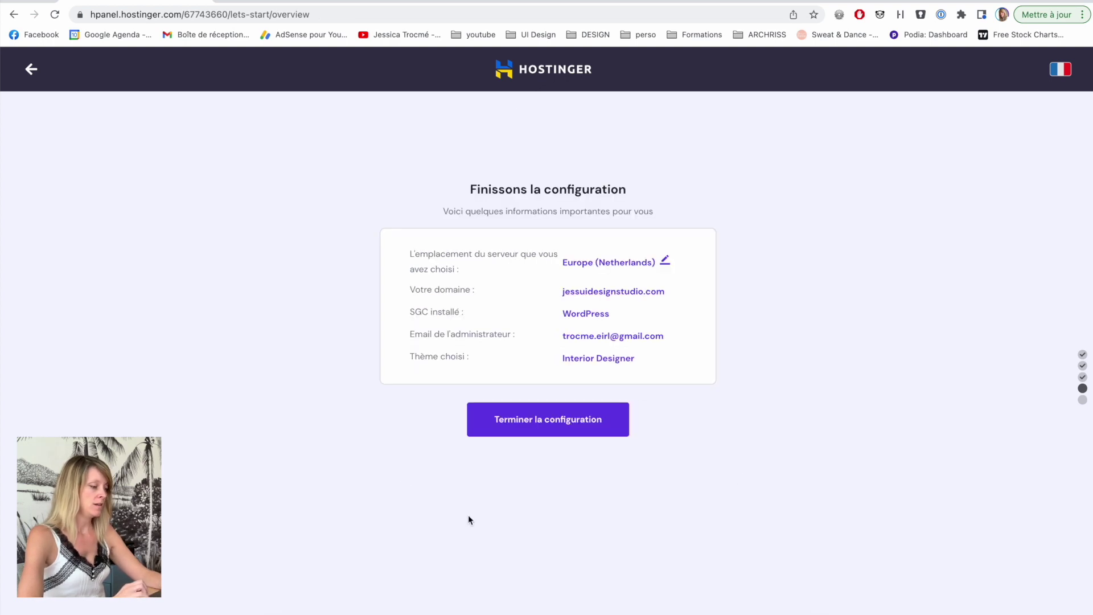
- Finish the site configuration and submit the domain owner's primary details with France as the country
{"action": "left_click", "coordinate": [547, 419]}
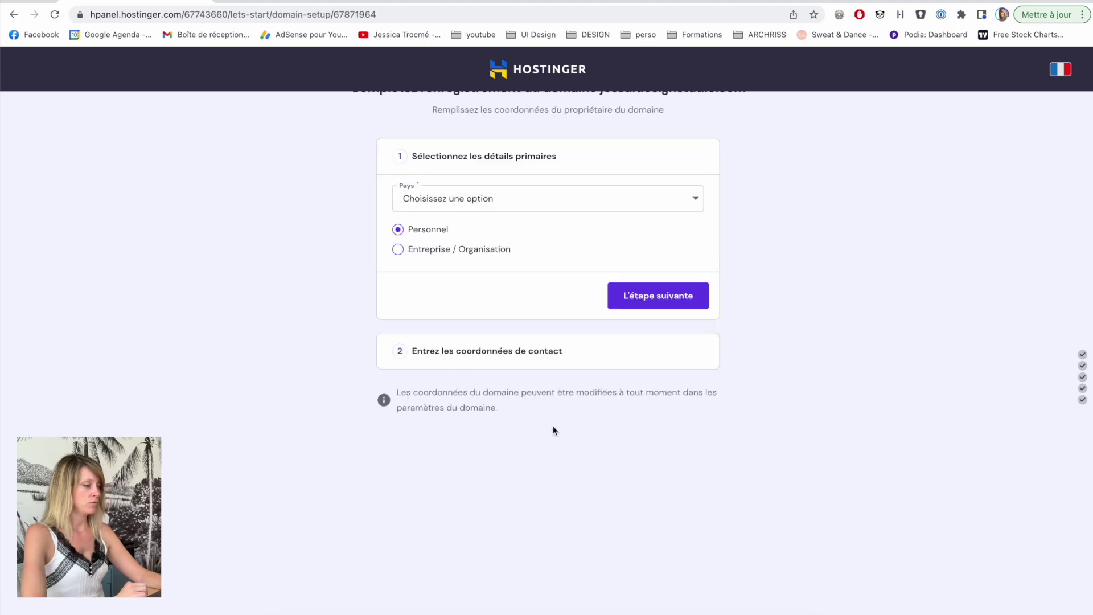
{"action": "left_click", "coordinate": [548, 195]}
{"action": "type", "text": "fra"}
{"action": "left_click", "coordinate": [452, 227]}
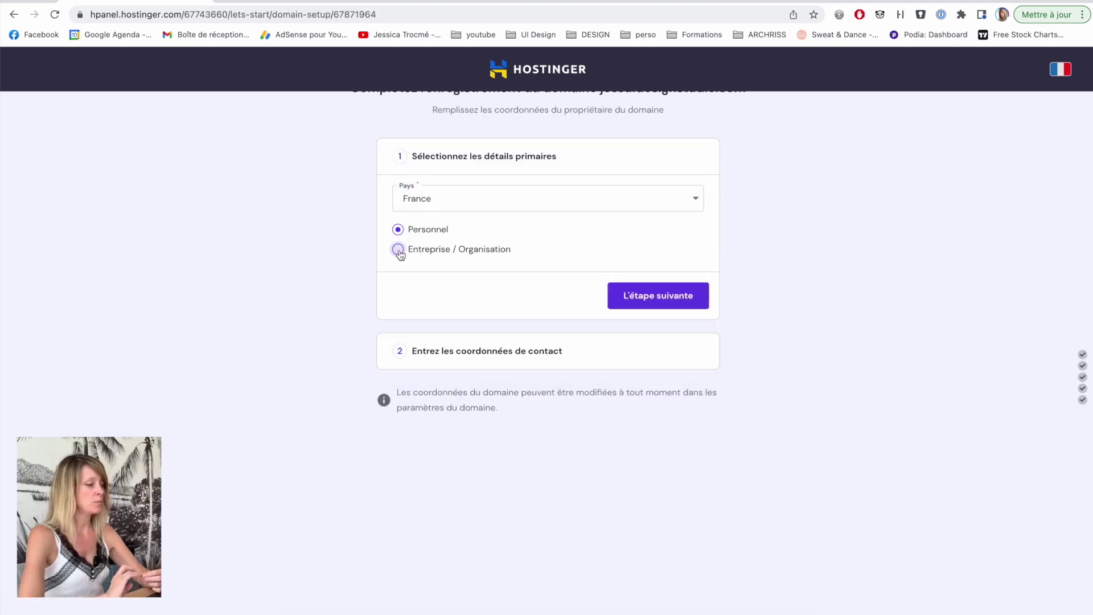
{"action": "left_click", "coordinate": [663, 296]}
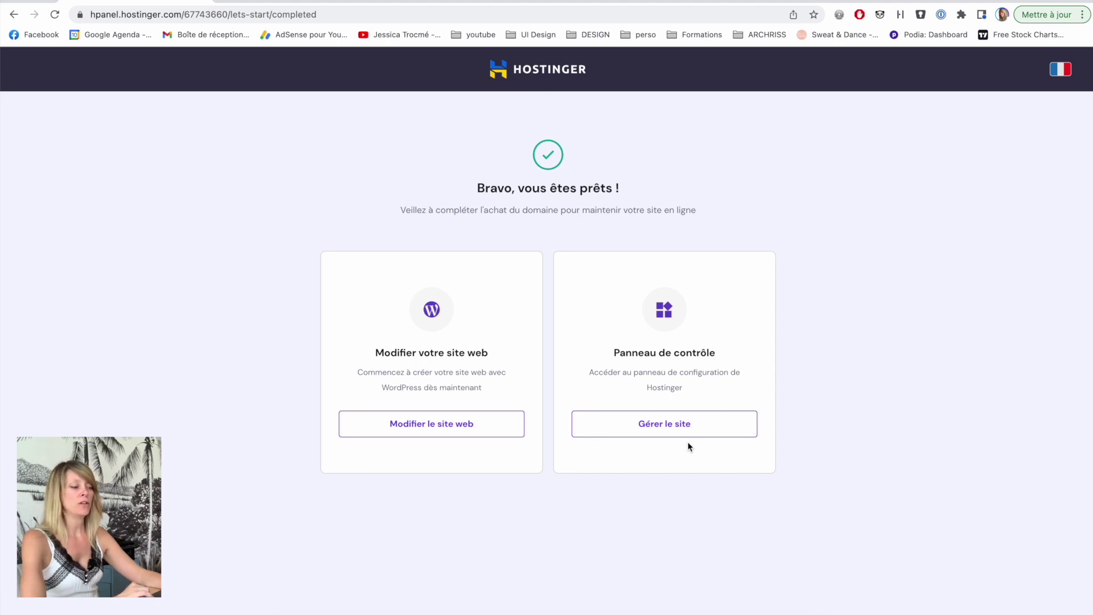
- Open the new site's hosting control panel and go from there to its WordPress administration for editing
{"action": "left_click", "coordinate": [632, 435]}
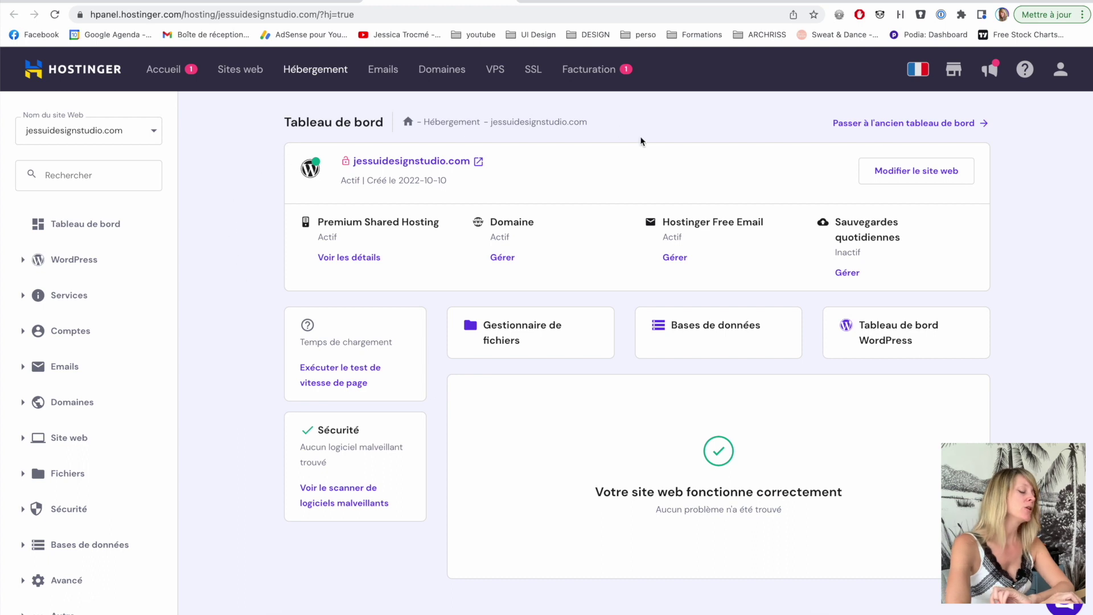
{"action": "left_click", "coordinate": [885, 173]}
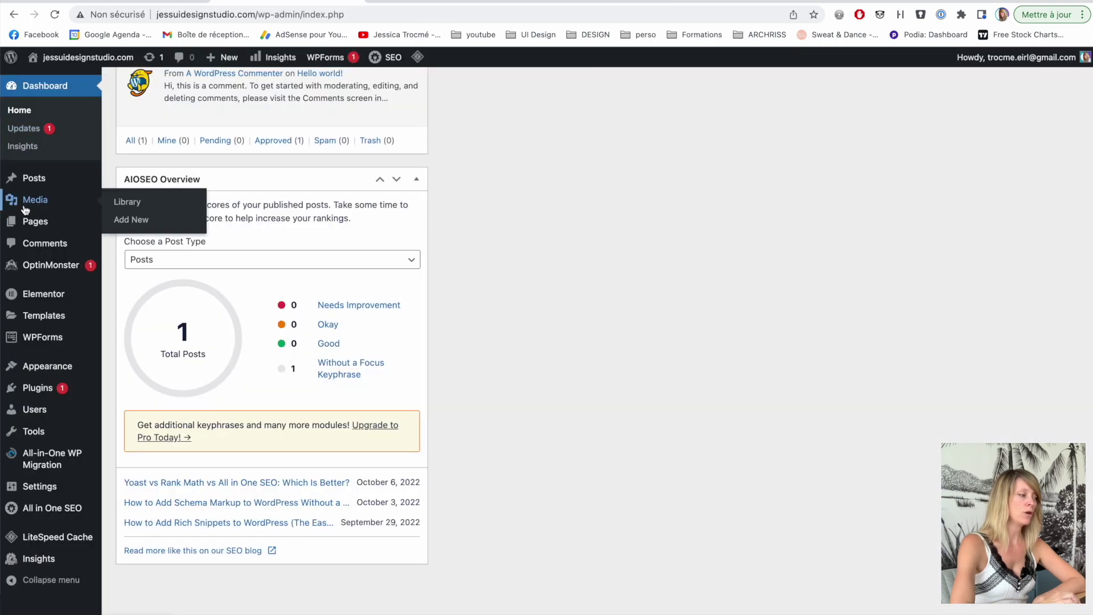
- Open the list of the site's pages, look through it, and view the published Home page
{"action": "left_click", "coordinate": [29, 221]}
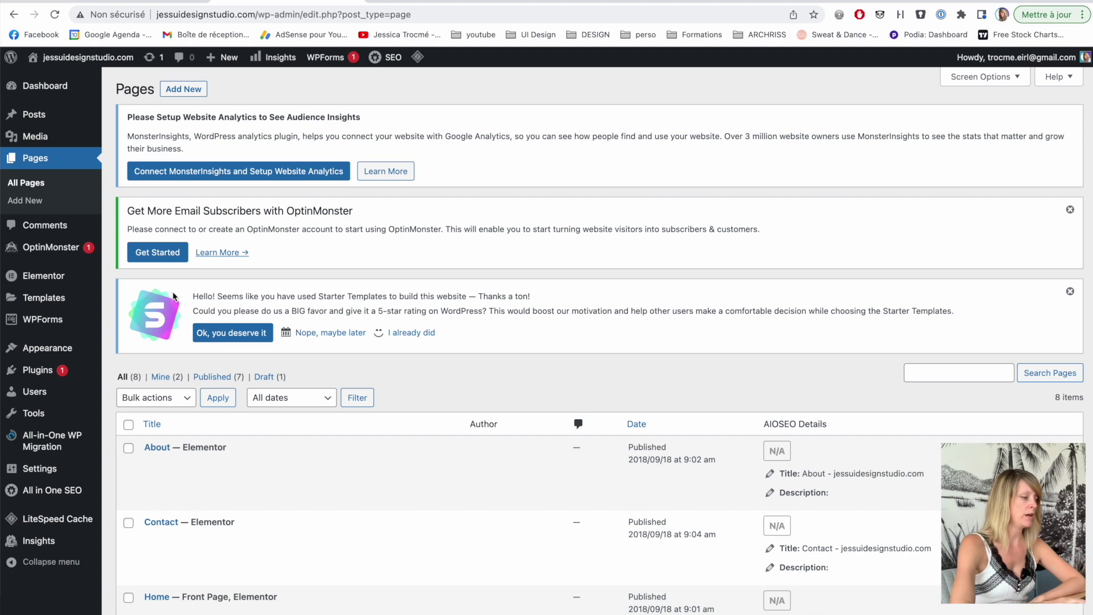
{"action": "scroll", "coordinate": [174, 296], "scroll_direction": "down", "scroll_amount": 5}
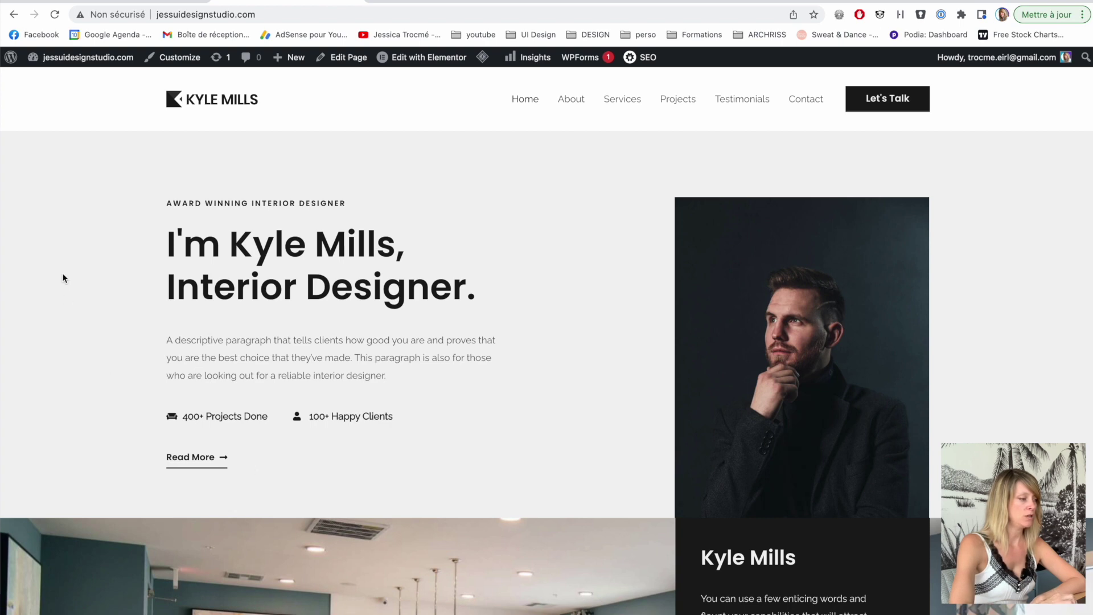
- Examine the published home page from the hero header through the Services and Projects sections to the contact footer
{"action": "scroll", "coordinate": [73, 258], "scroll_direction": "down", "scroll_amount": 1}
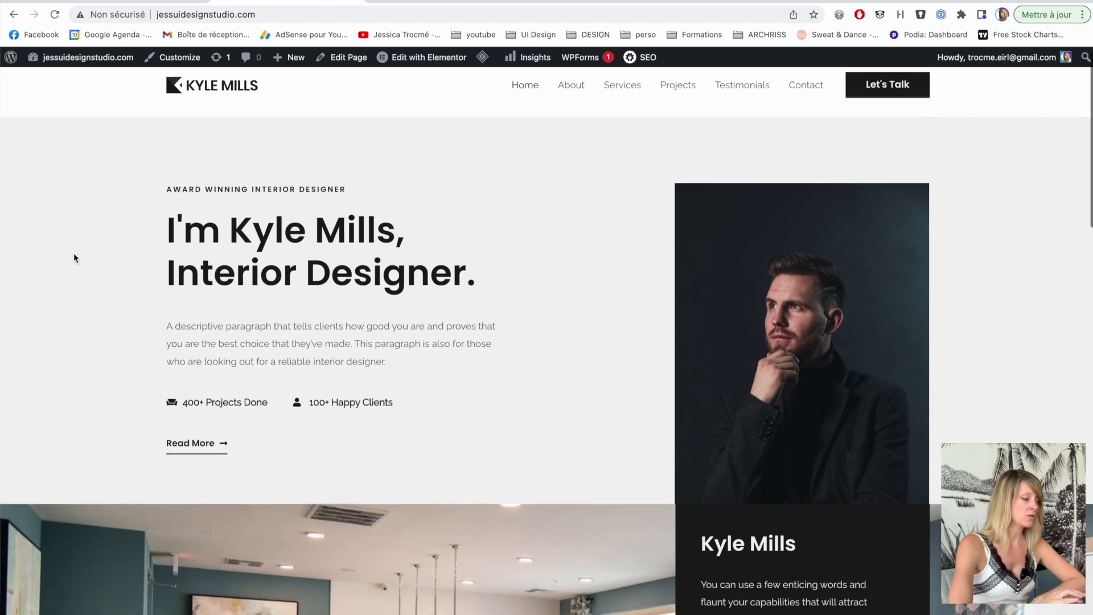
{"action": "scroll", "coordinate": [74, 254], "scroll_direction": "down", "scroll_amount": 2}
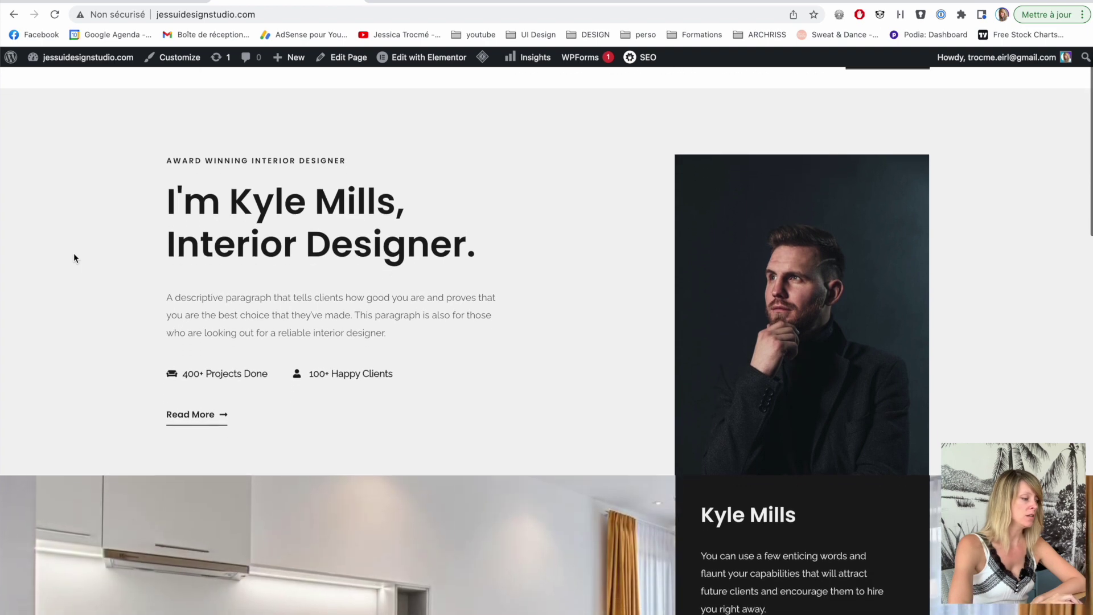
{"action": "scroll", "coordinate": [74, 254], "scroll_direction": "up", "scroll_amount": 2}
{"action": "scroll", "coordinate": [73, 258], "scroll_direction": "down", "scroll_amount": 1}
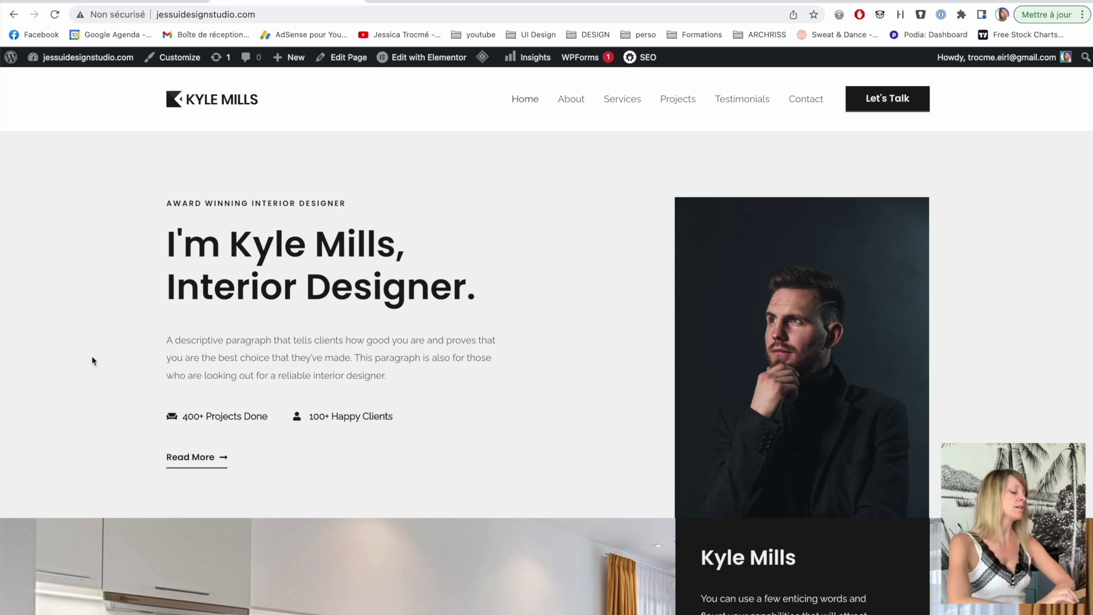
{"action": "scroll", "coordinate": [93, 361], "scroll_direction": "down", "scroll_amount": 4}
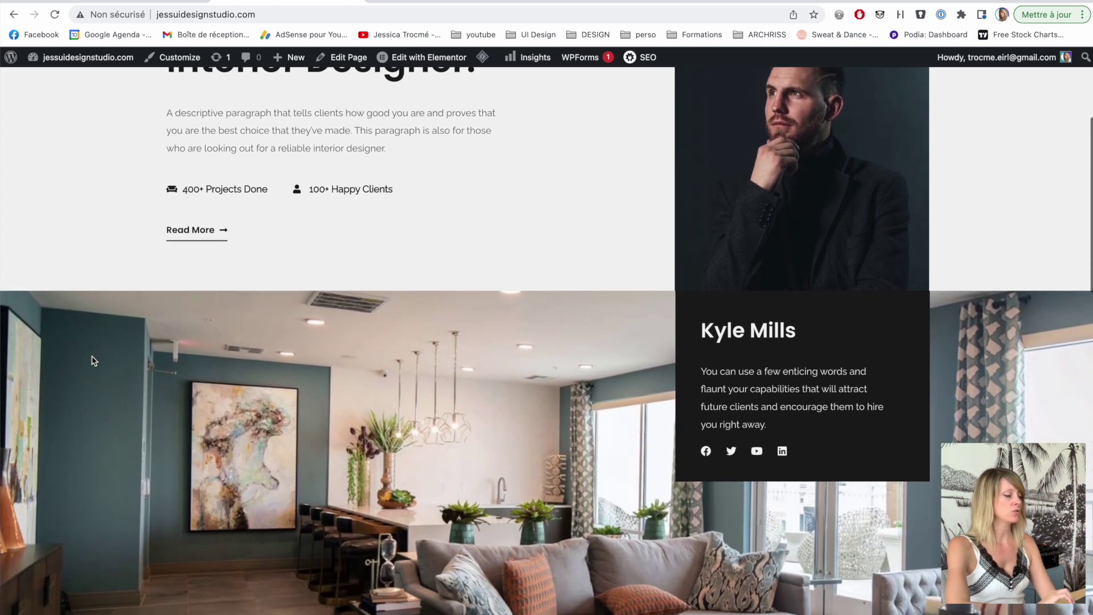
{"action": "scroll", "coordinate": [93, 361], "scroll_direction": "down", "scroll_amount": 9}
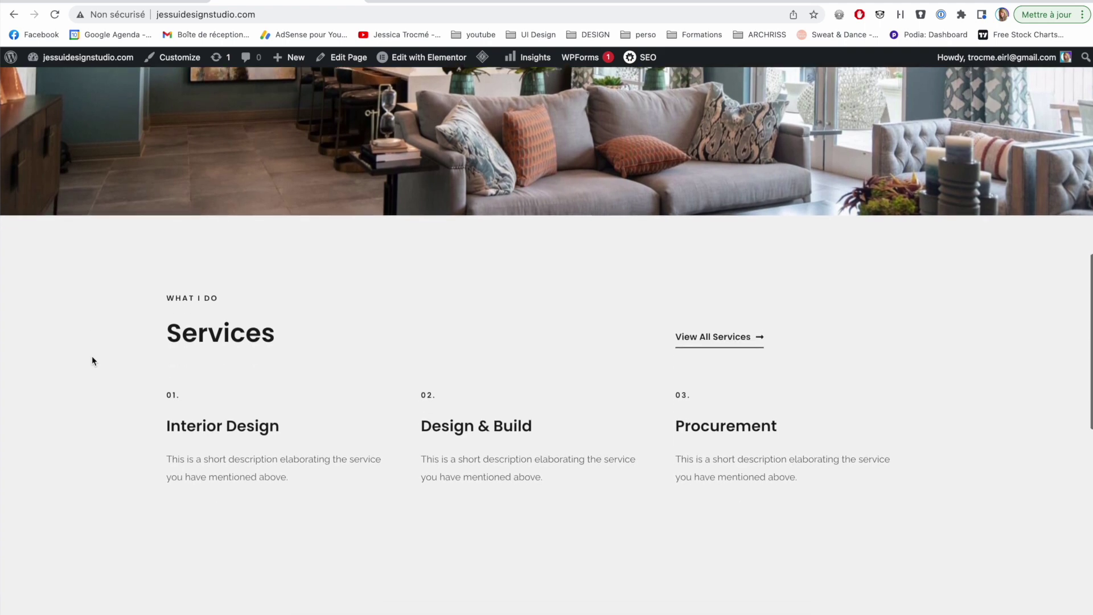
{"action": "scroll", "coordinate": [93, 361], "scroll_direction": "down", "scroll_amount": 3}
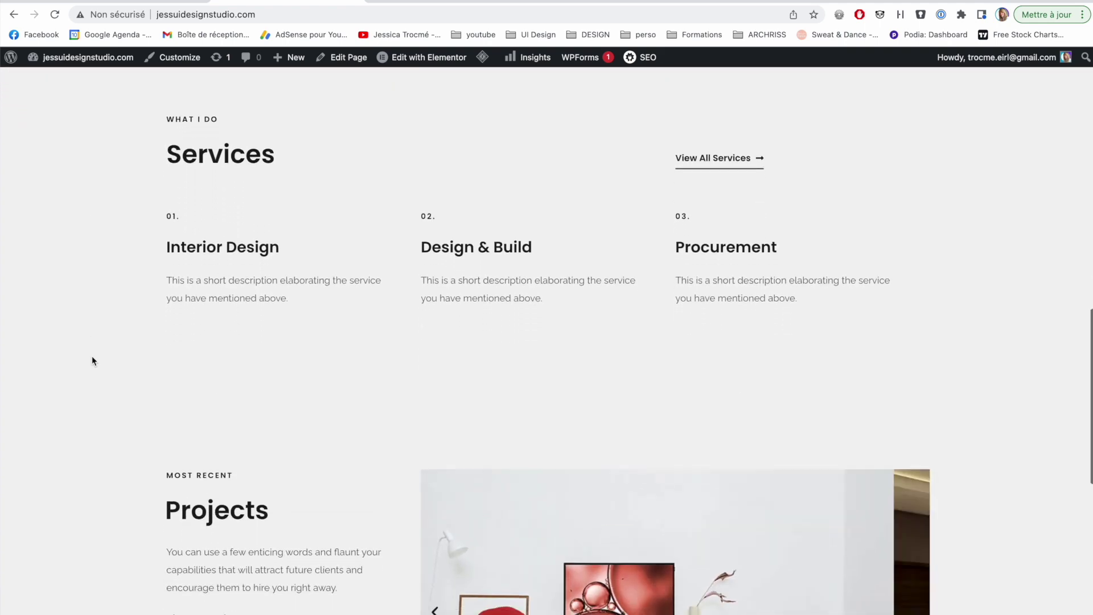
{"action": "scroll", "coordinate": [93, 361], "scroll_direction": "down", "scroll_amount": 3}
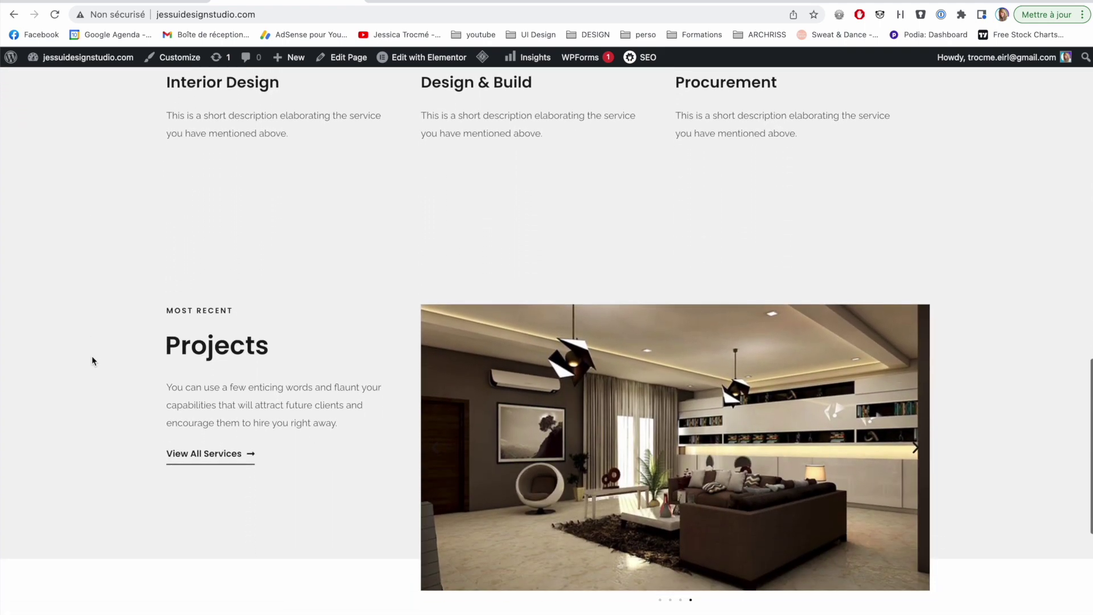
{"action": "scroll", "coordinate": [93, 360], "scroll_direction": "down", "scroll_amount": 5}
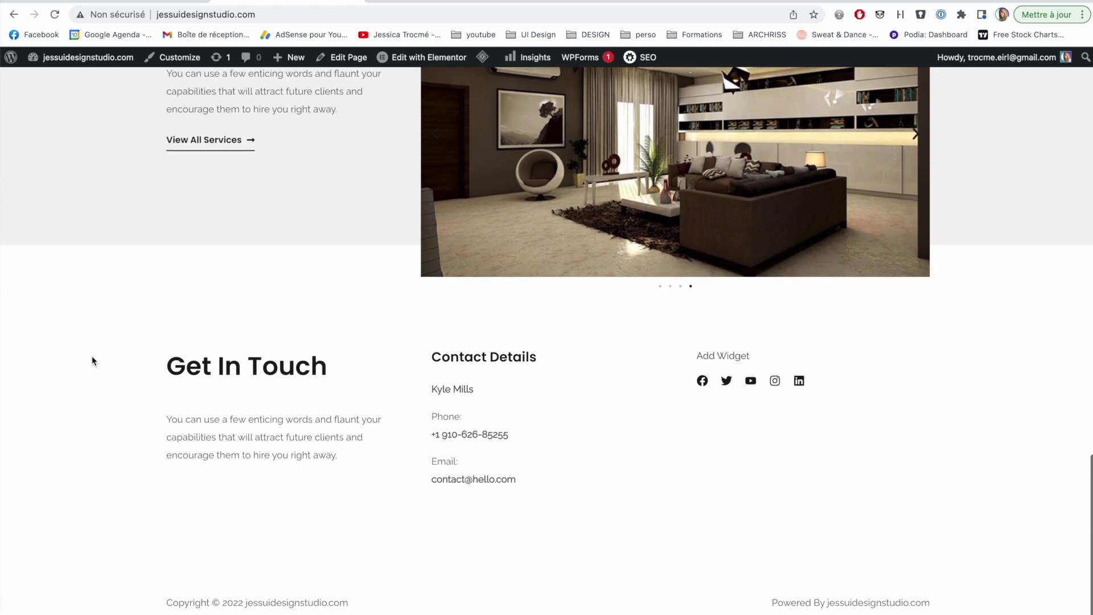